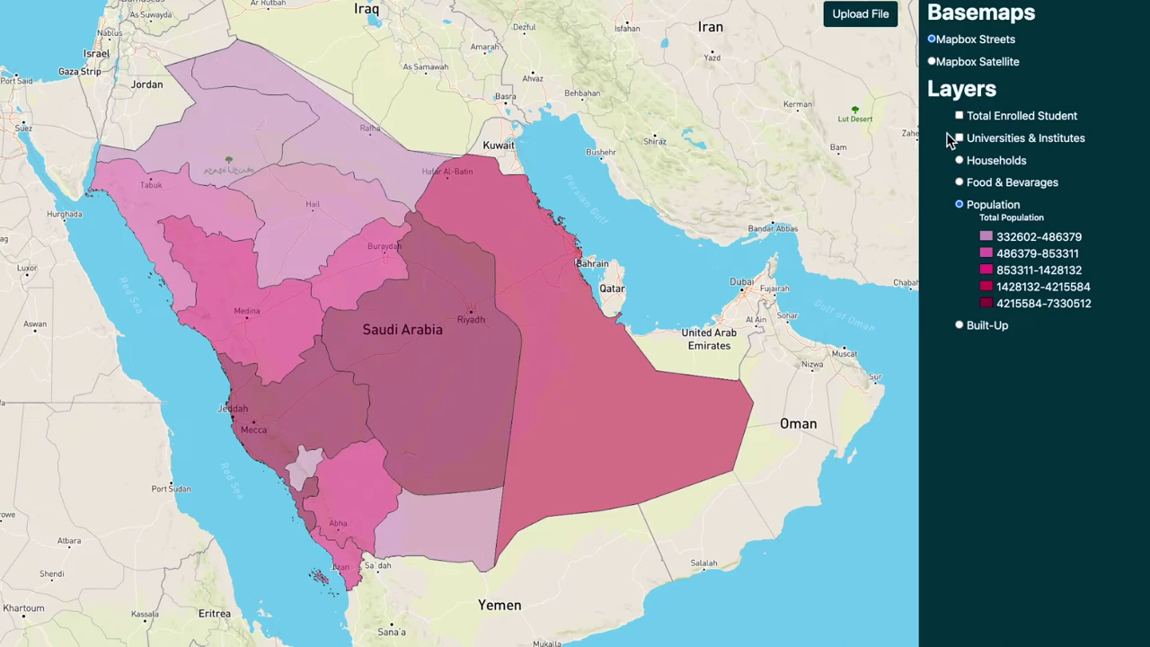
Switch the map from Population to the green Food & Bevarages average monthly expenditure layer
{"action": "left_click", "coordinate": [960, 182]}
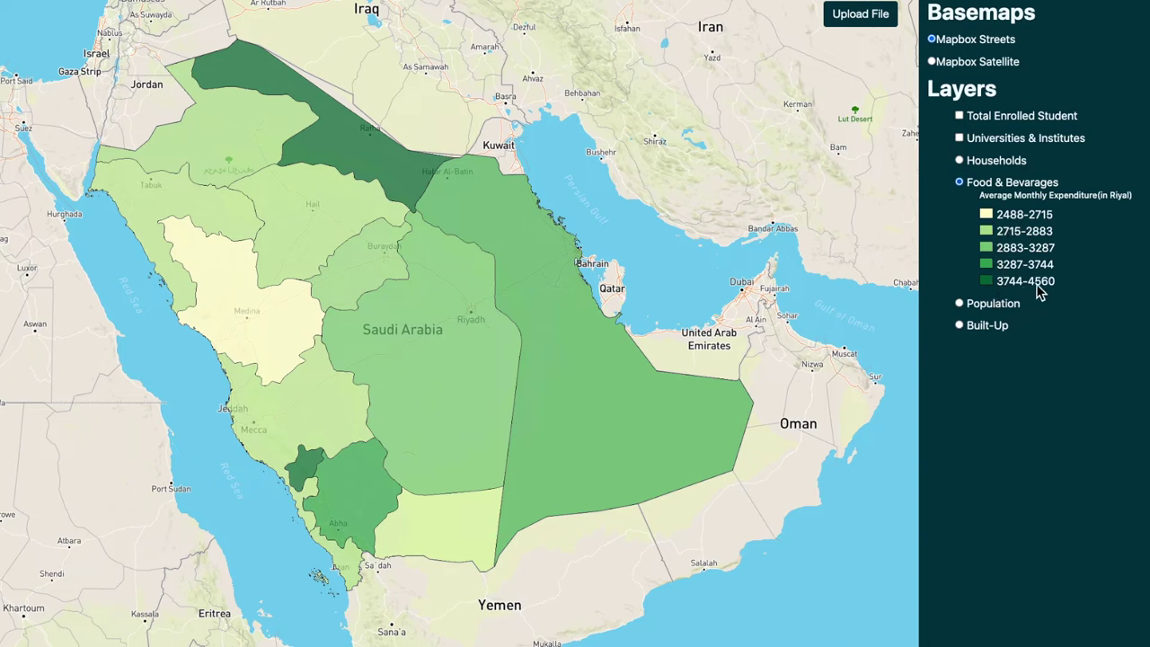
Cycle through the Households, Population and Food & Bevarages layers, ending on Total Households
{"action": "left_click", "coordinate": [959, 162]}
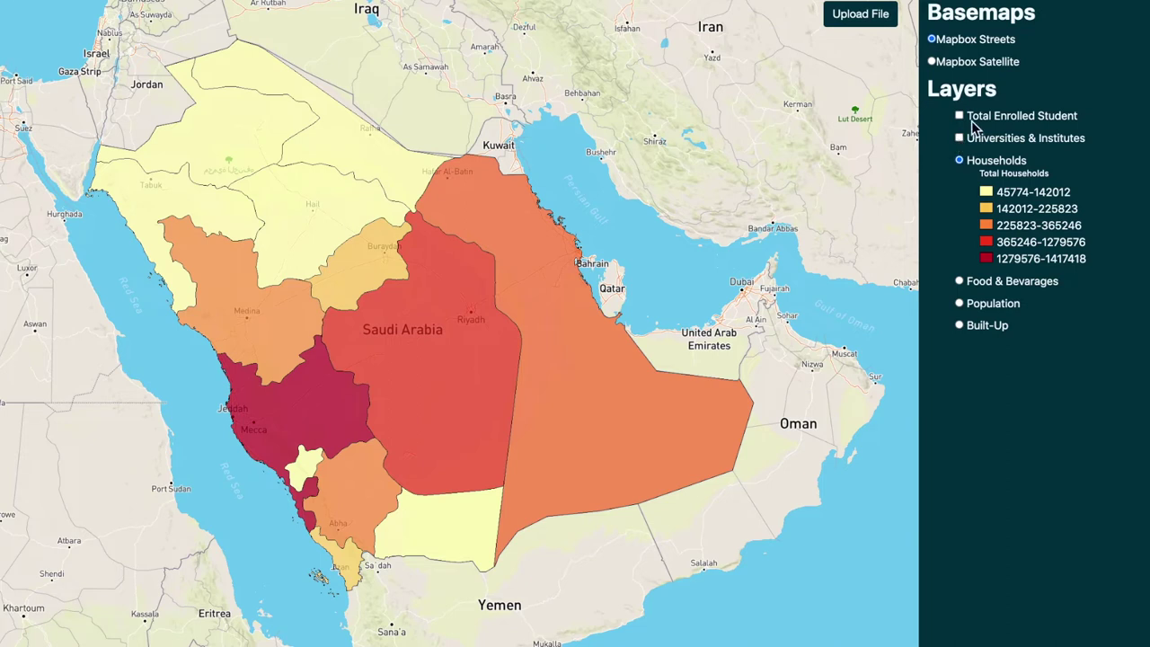
{"action": "left_click", "coordinate": [959, 303]}
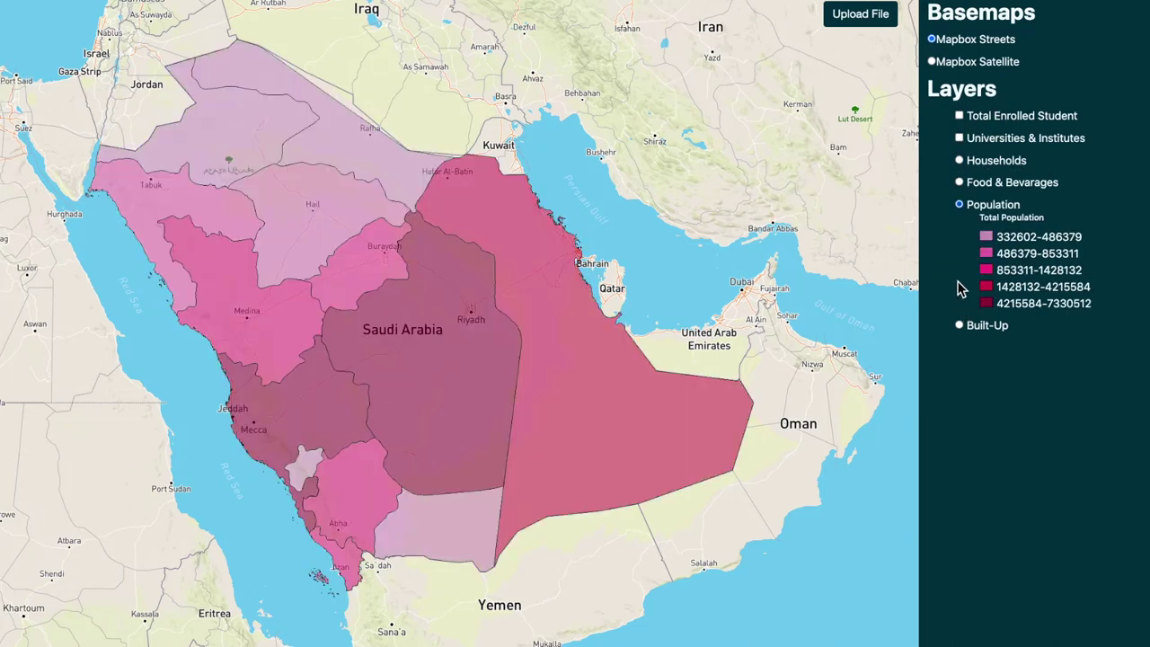
{"action": "left_click", "coordinate": [959, 183]}
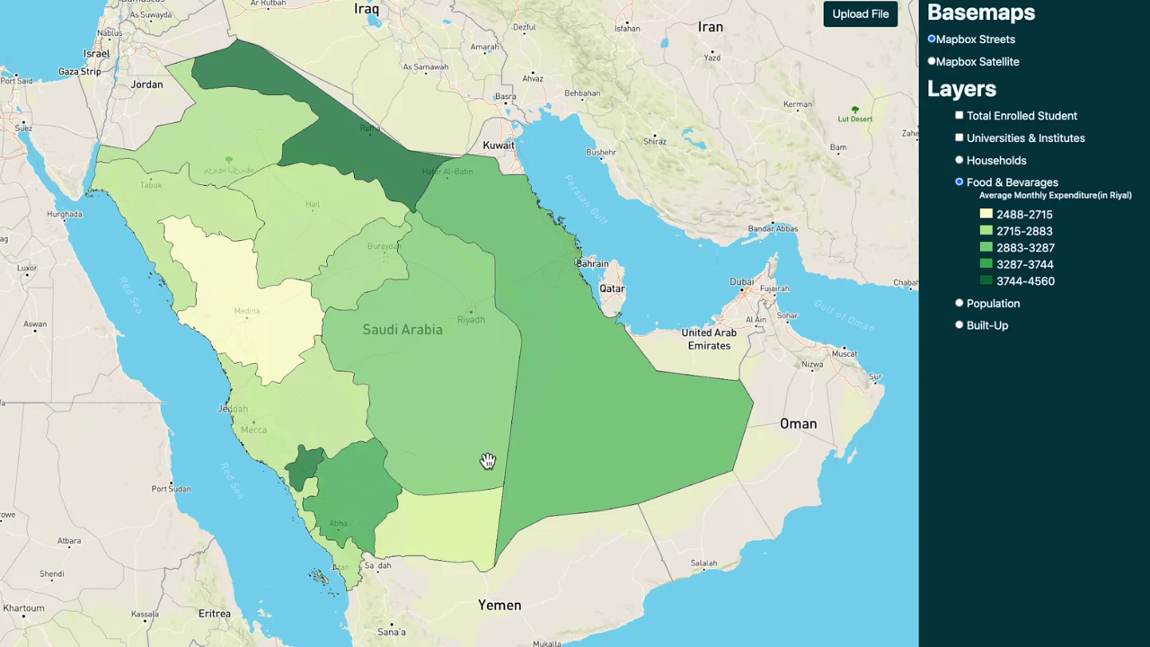
{"action": "left_click", "coordinate": [960, 161]}
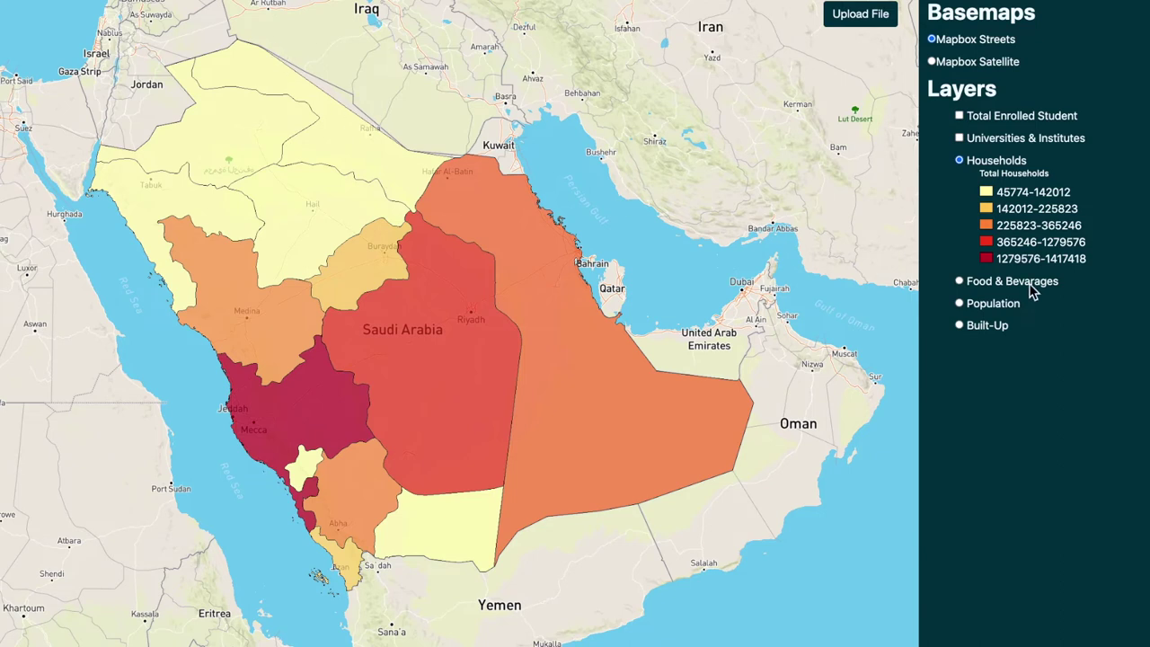
{"action": "left_click", "coordinate": [959, 283]}
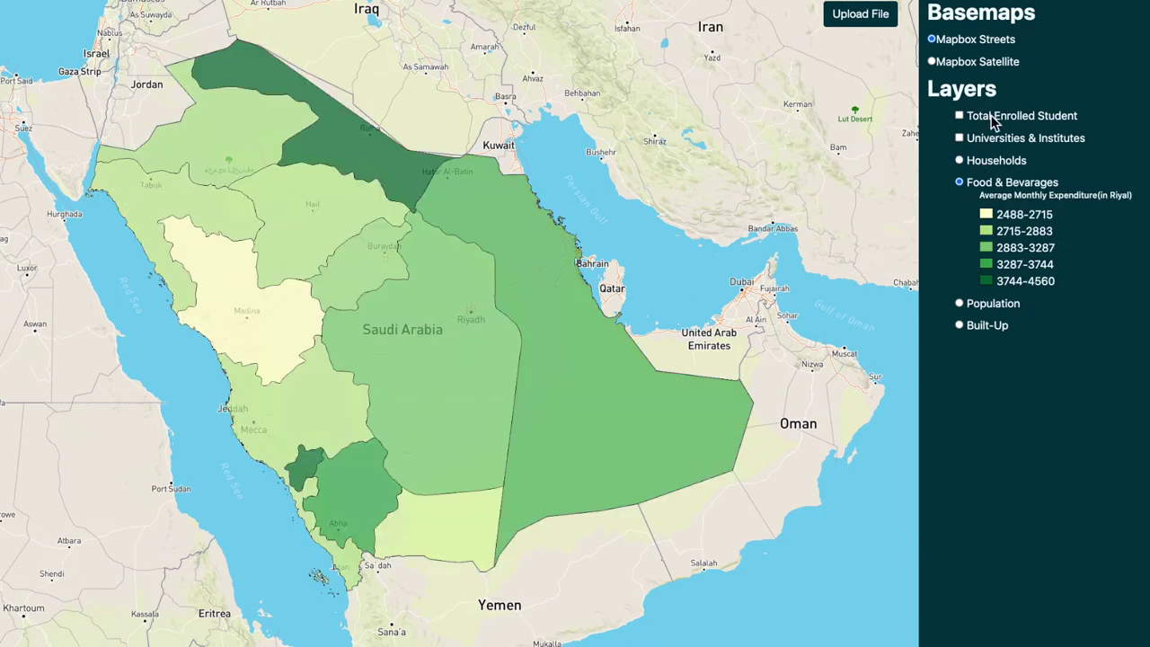
{"action": "left_click", "coordinate": [959, 160]}
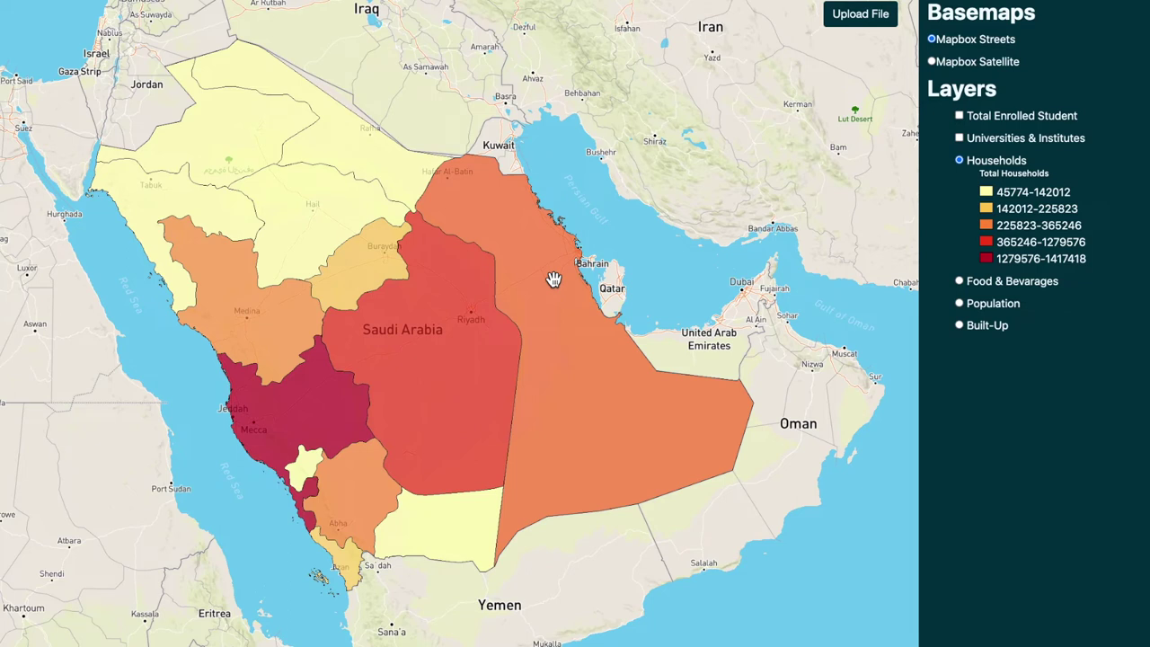
Turn on the green Universities & Institutes points and zoom in on them
{"action": "left_click", "coordinate": [960, 139]}
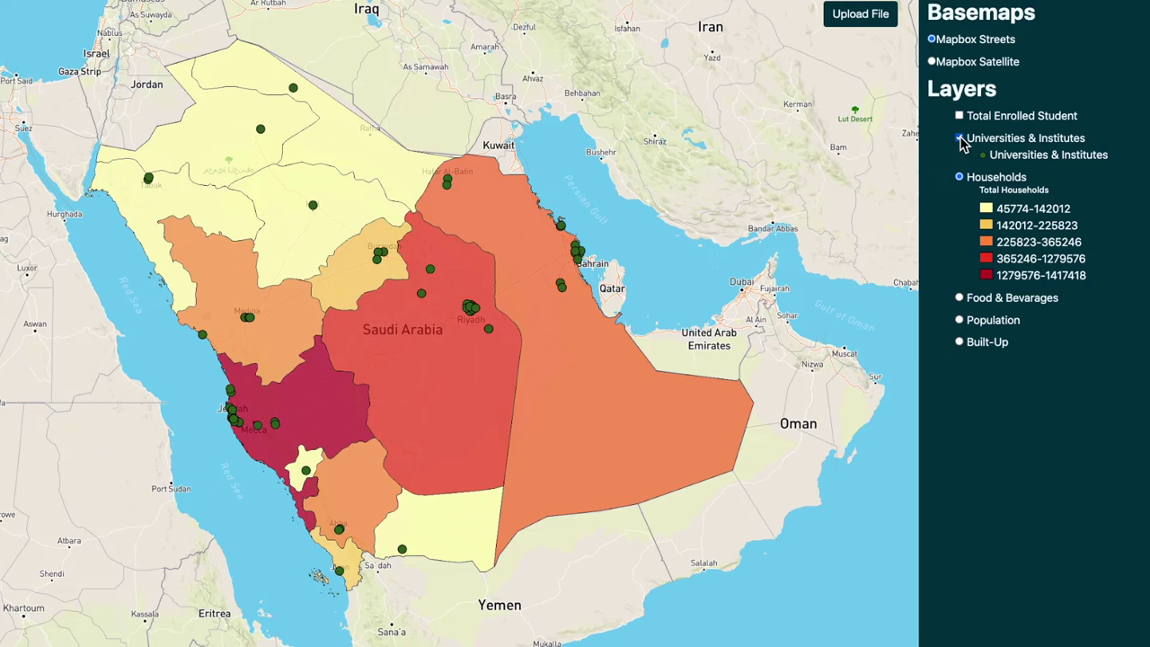
{"action": "scroll", "coordinate": [577, 324], "scroll_direction": "up", "scroll_amount": 2}
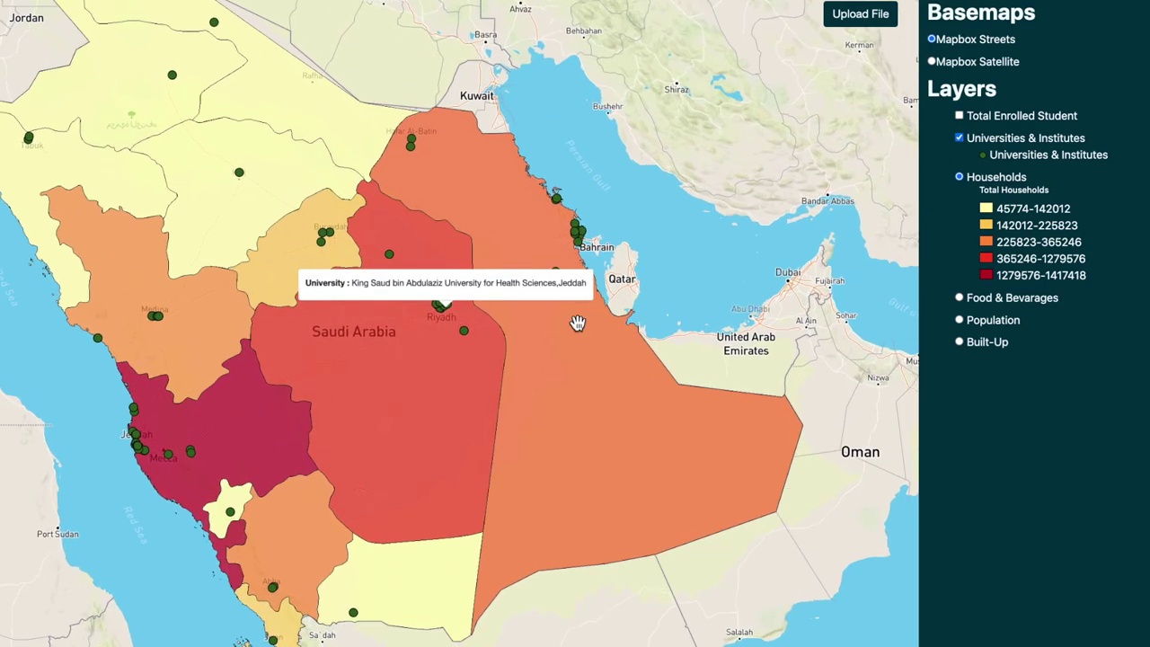
{"action": "scroll", "coordinate": [578, 323], "scroll_direction": "up", "scroll_amount": 1}
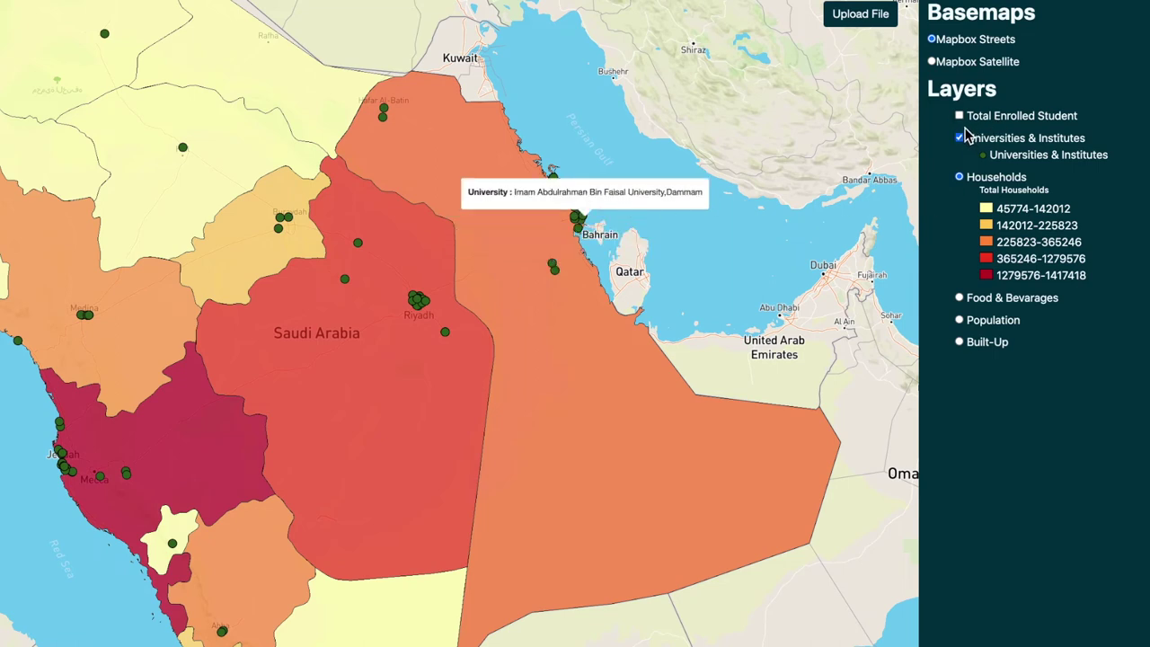
Add the purple Total Enrolled Student circles and zoom in and out to inspect them
{"action": "left_click", "coordinate": [960, 117]}
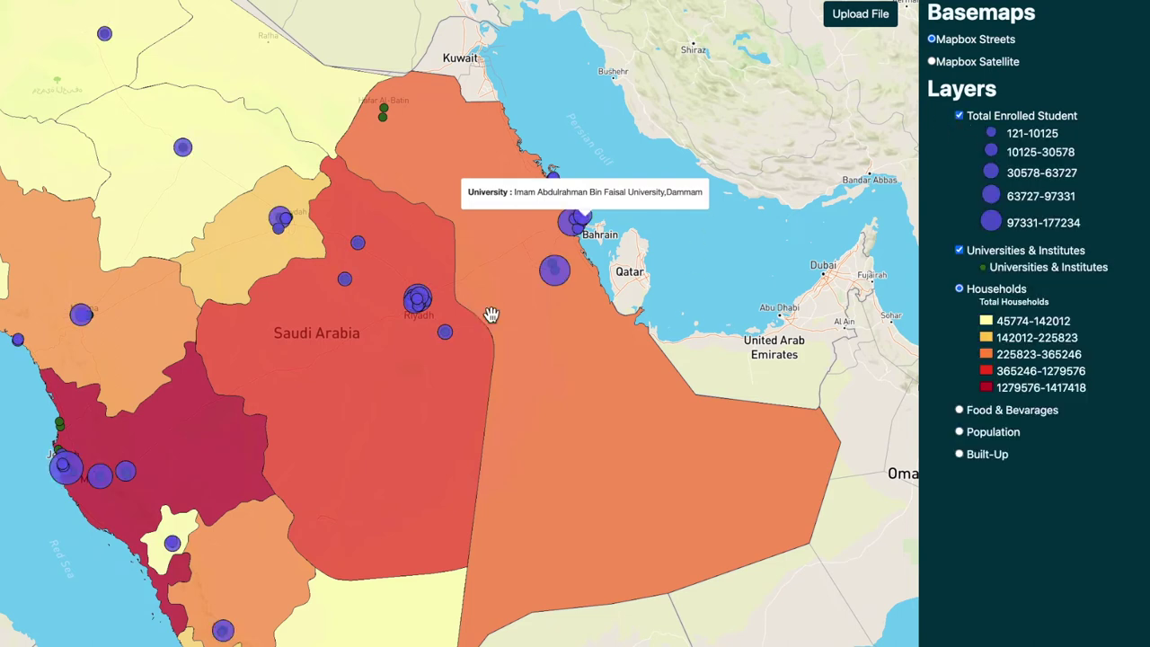
{"action": "scroll", "coordinate": [548, 277], "scroll_direction": "up", "scroll_amount": 3}
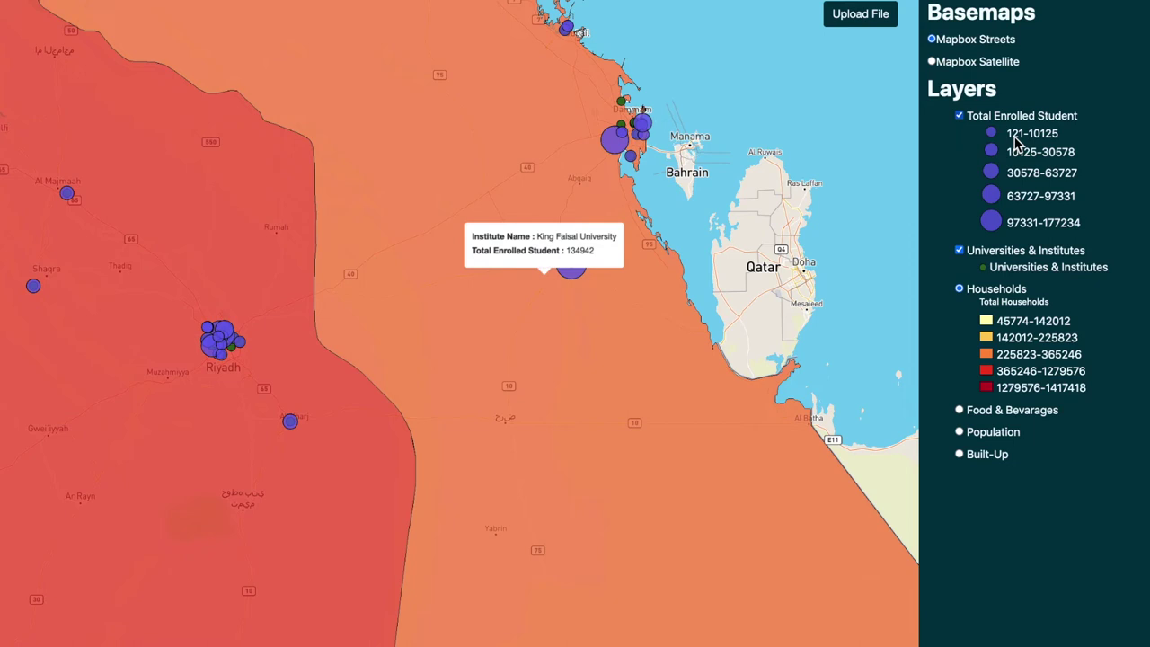
{"action": "scroll", "coordinate": [535, 411], "scroll_direction": "down", "scroll_amount": 5}
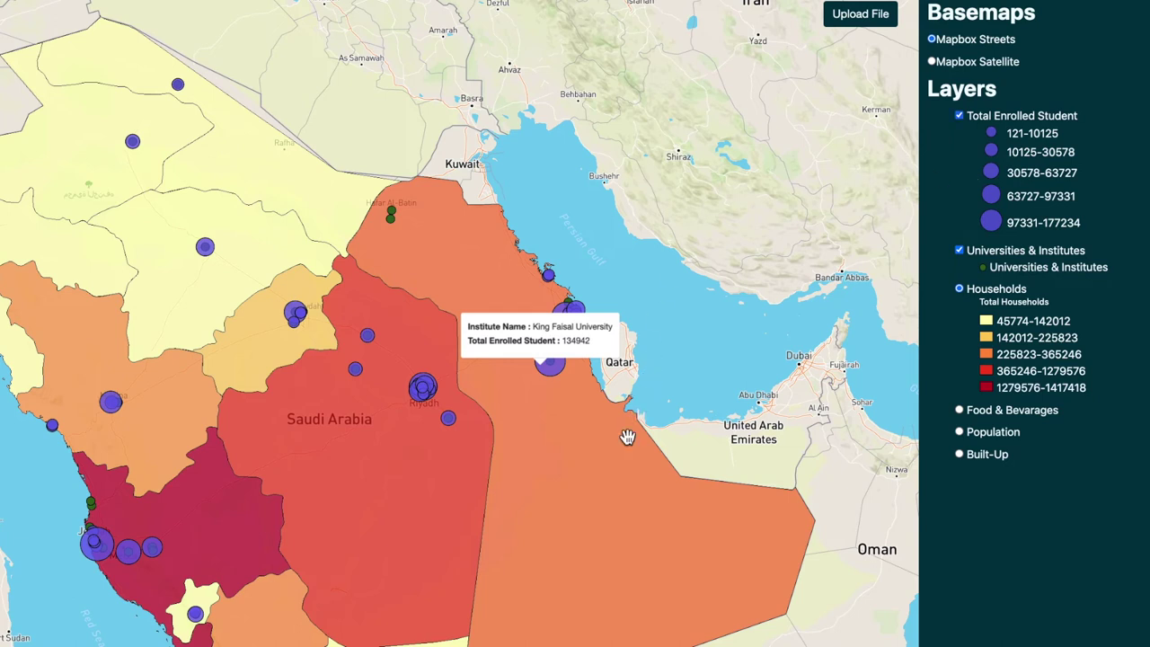
{"action": "scroll", "coordinate": [628, 436], "scroll_direction": "up", "scroll_amount": 3}
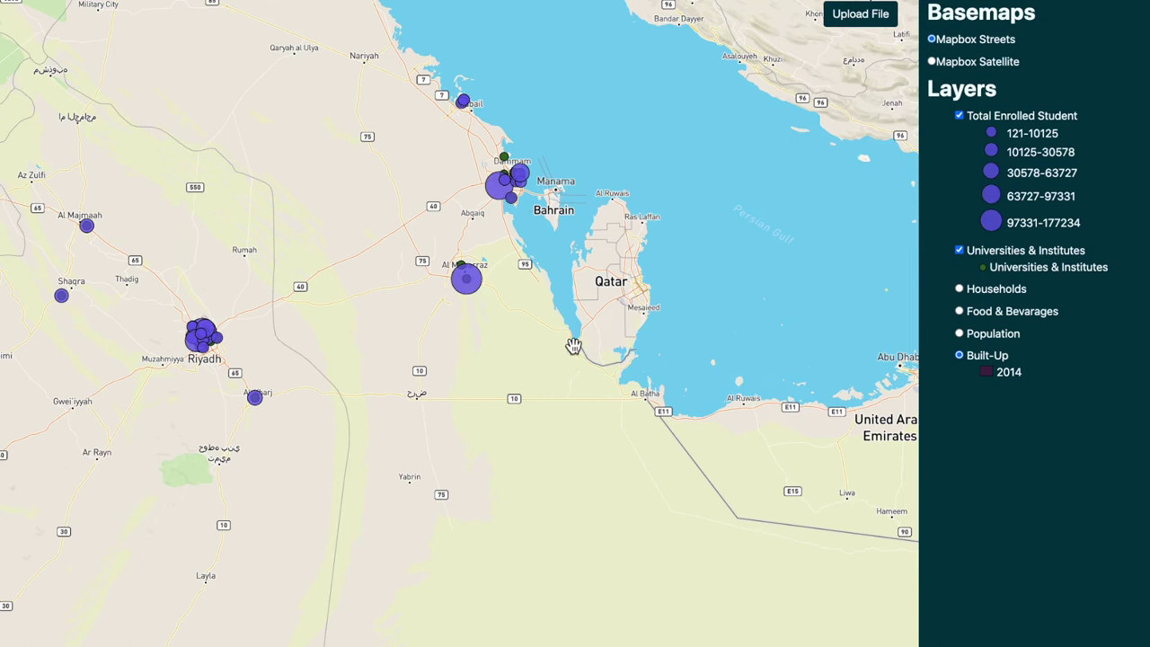
Hide the enrolled-student circles, then view and close a university popup near Al Mubarraz
{"action": "left_click", "coordinate": [960, 116]}
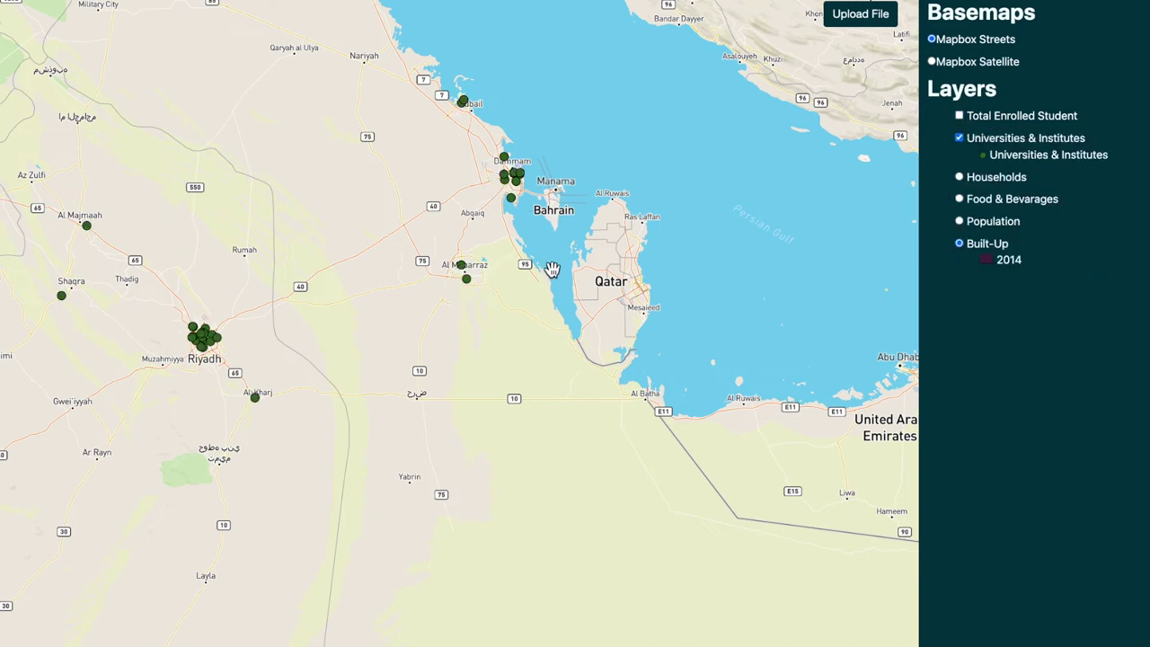
{"action": "scroll", "coordinate": [539, 271], "scroll_direction": "up", "scroll_amount": 5}
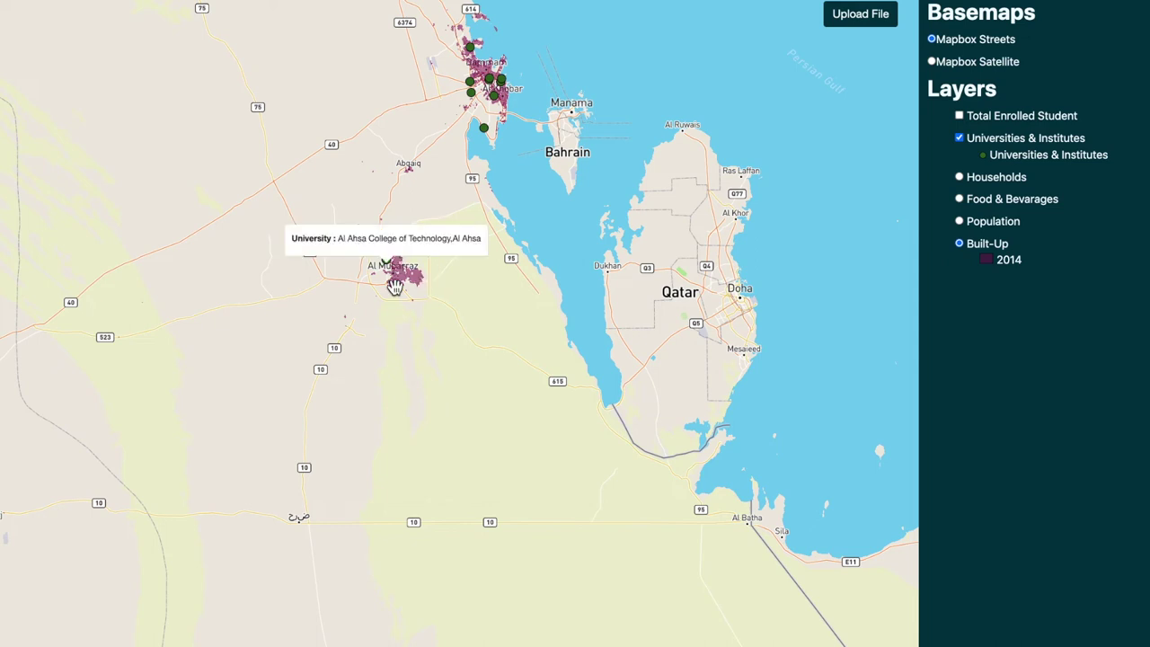
{"action": "mouse_move", "coordinate": [397, 286]}
{"action": "left_click", "coordinate": [441, 344]}
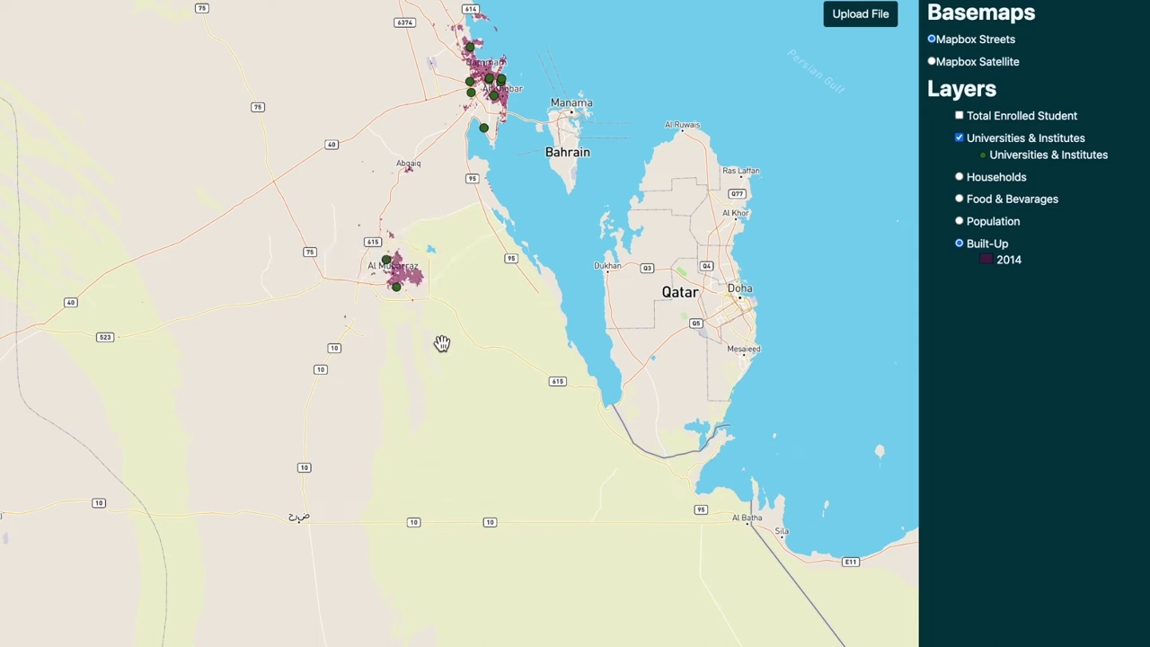
{"action": "scroll", "coordinate": [441, 344], "scroll_direction": "up", "scroll_amount": 3}
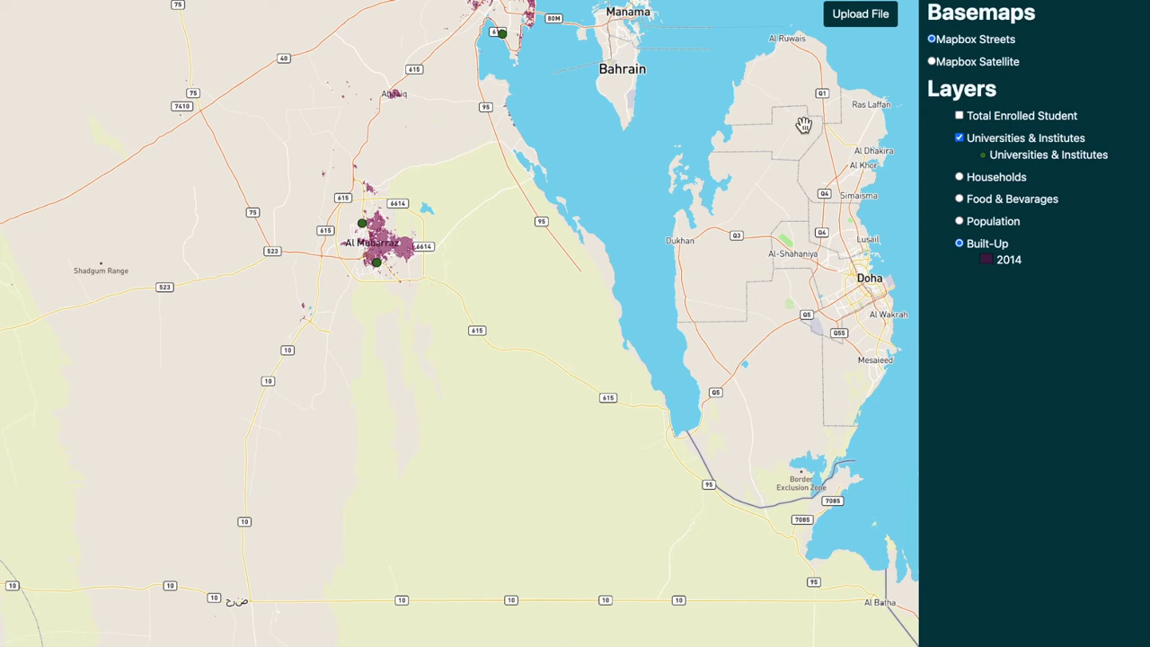
Open the Upload CSV File form and browse for a file to upload
{"action": "left_click", "coordinate": [880, 28]}
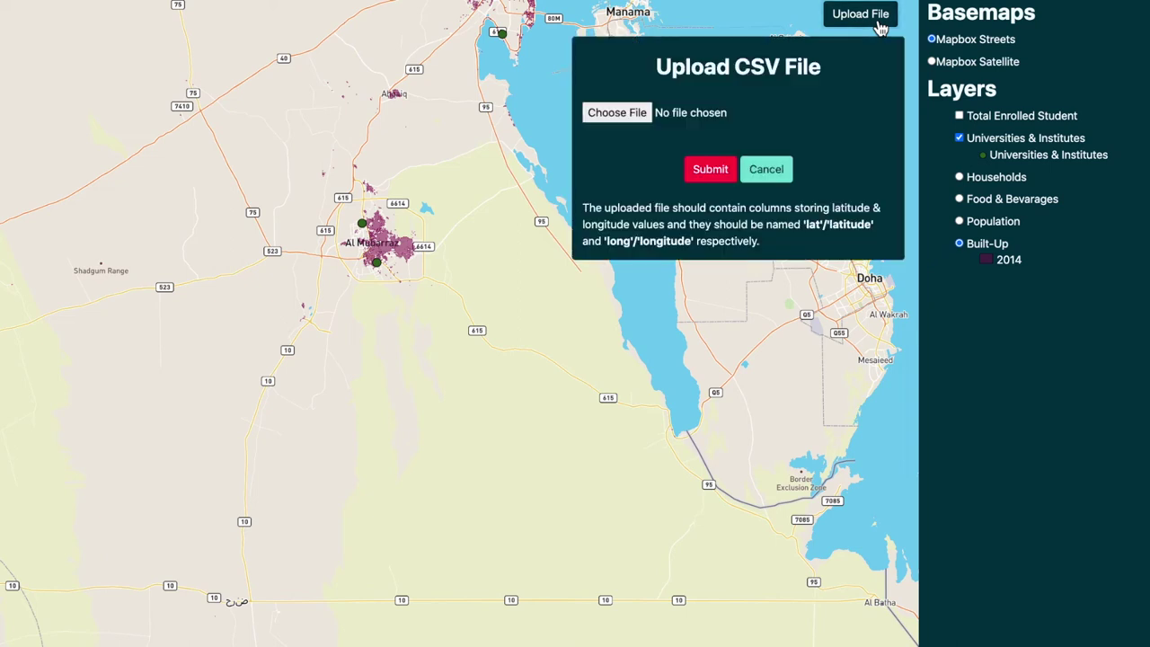
{"action": "left_click", "coordinate": [620, 115]}
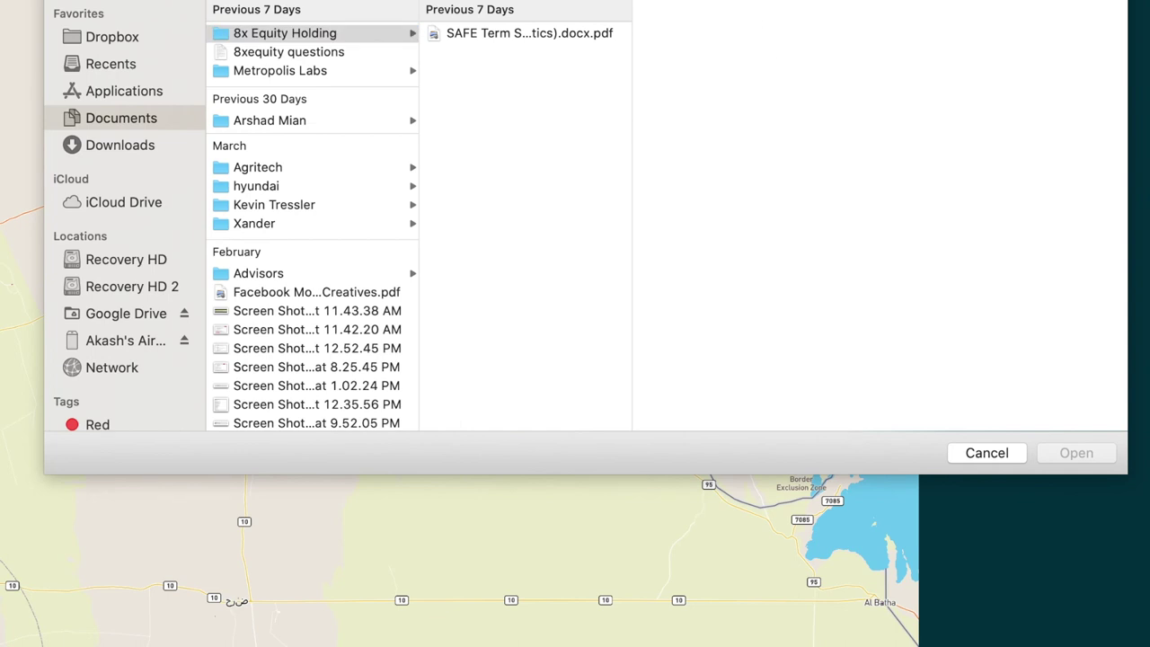
Search for 'softdrink' and choose softdrink_outlets.csv as the upload file
{"action": "type", "text": "soft"}
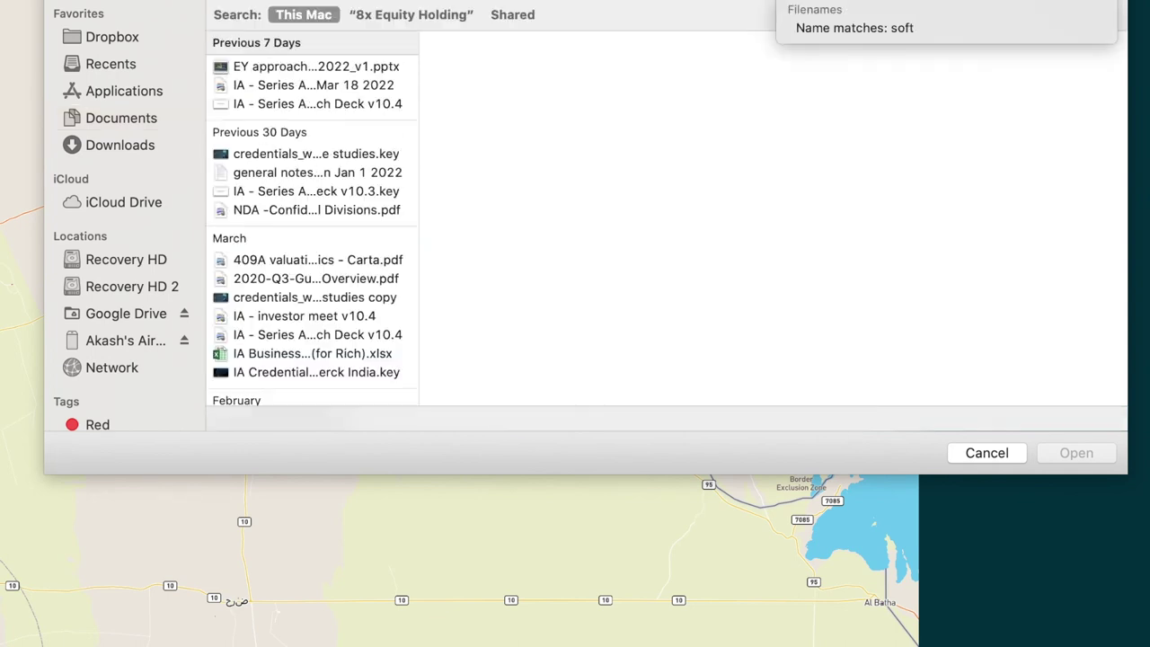
{"action": "type", "text": "drink"}
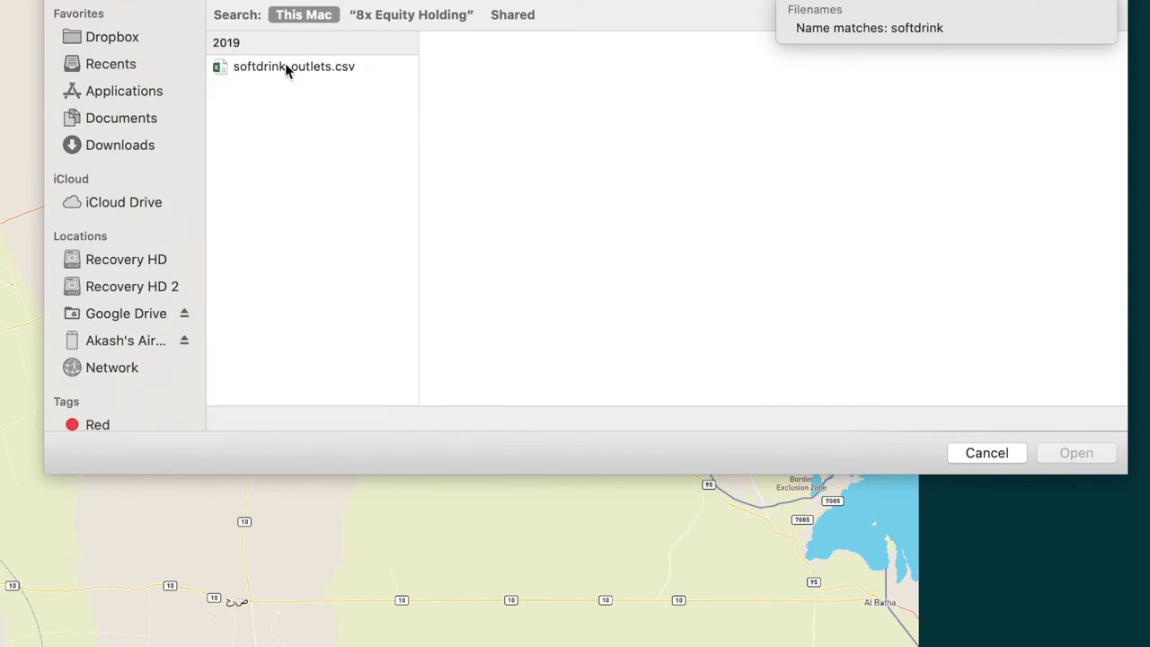
{"action": "left_click", "coordinate": [284, 67]}
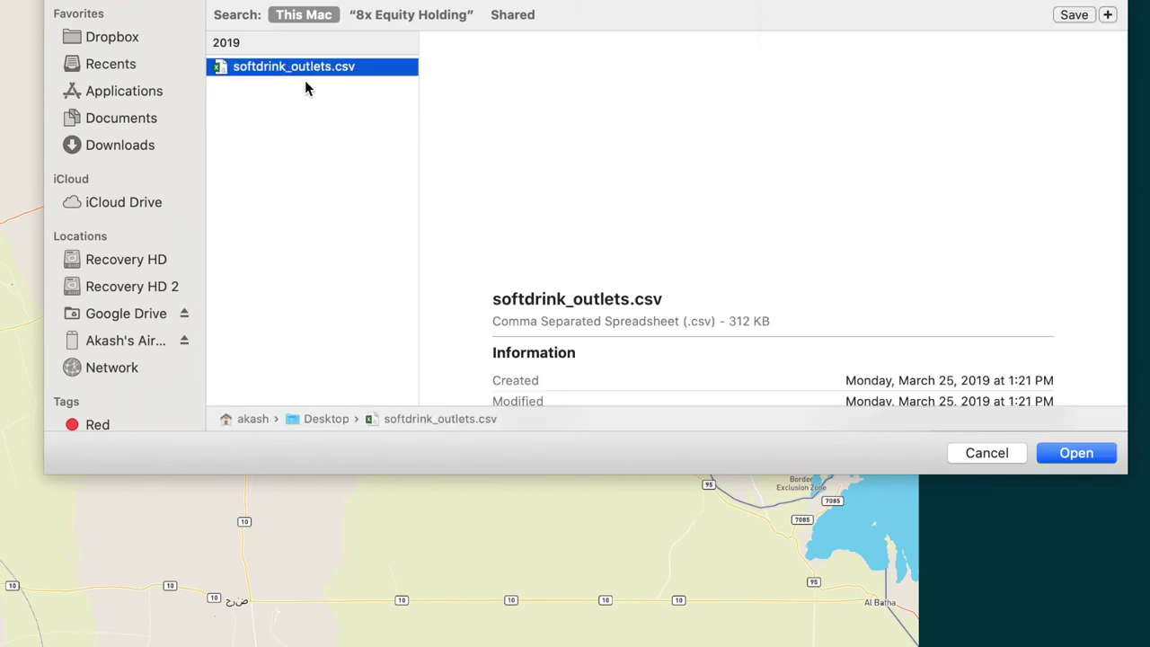
{"action": "left_click", "coordinate": [1088, 453]}
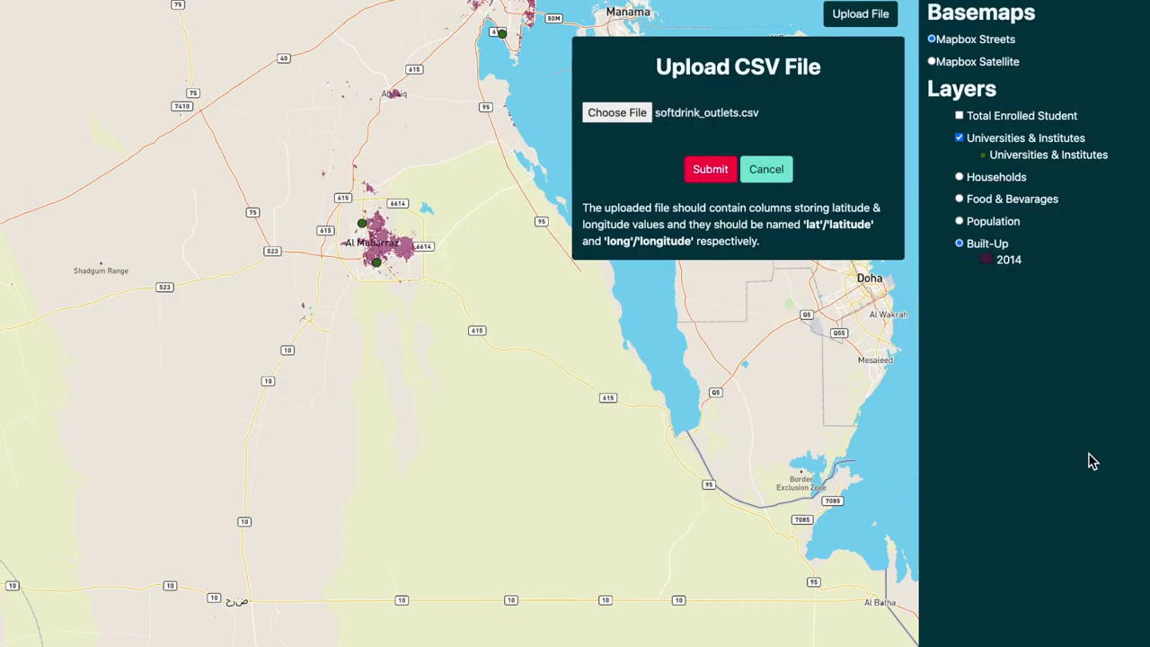
Submit softdrink_outlets.csv to add its dark blue outlet points as a new layer
{"action": "left_click", "coordinate": [706, 170]}
{"action": "left_click", "coordinate": [709, 171]}
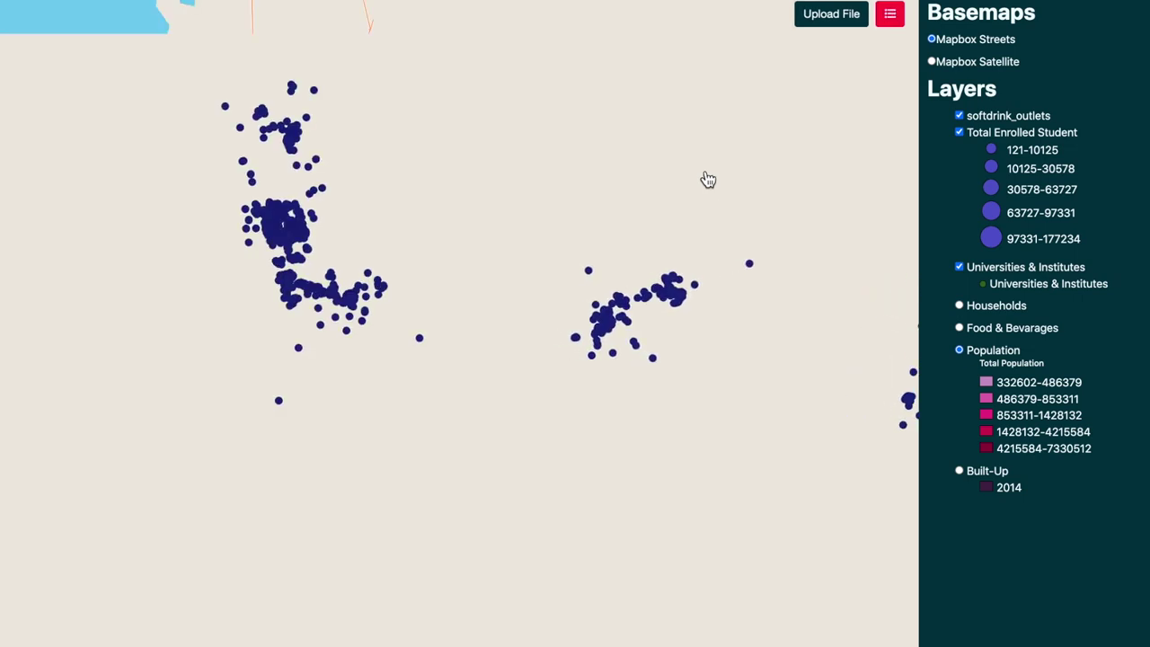
Turn off the enrolled-student circles and show the Built-Up 2014 layer
{"action": "left_click", "coordinate": [959, 133]}
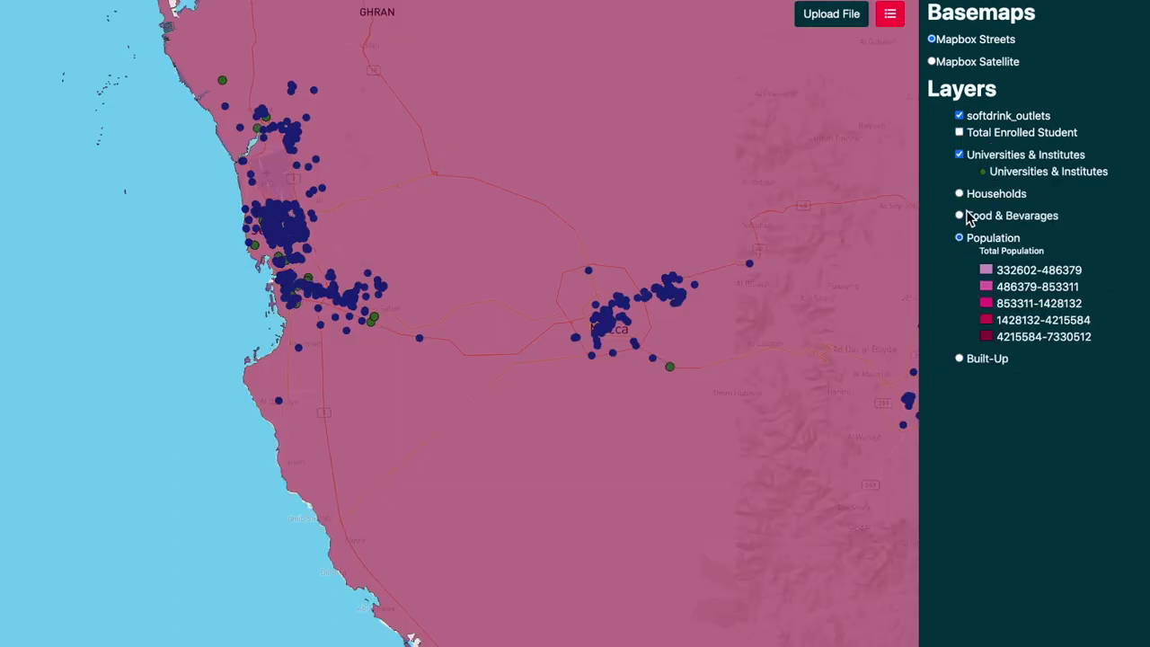
{"action": "left_click", "coordinate": [958, 359]}
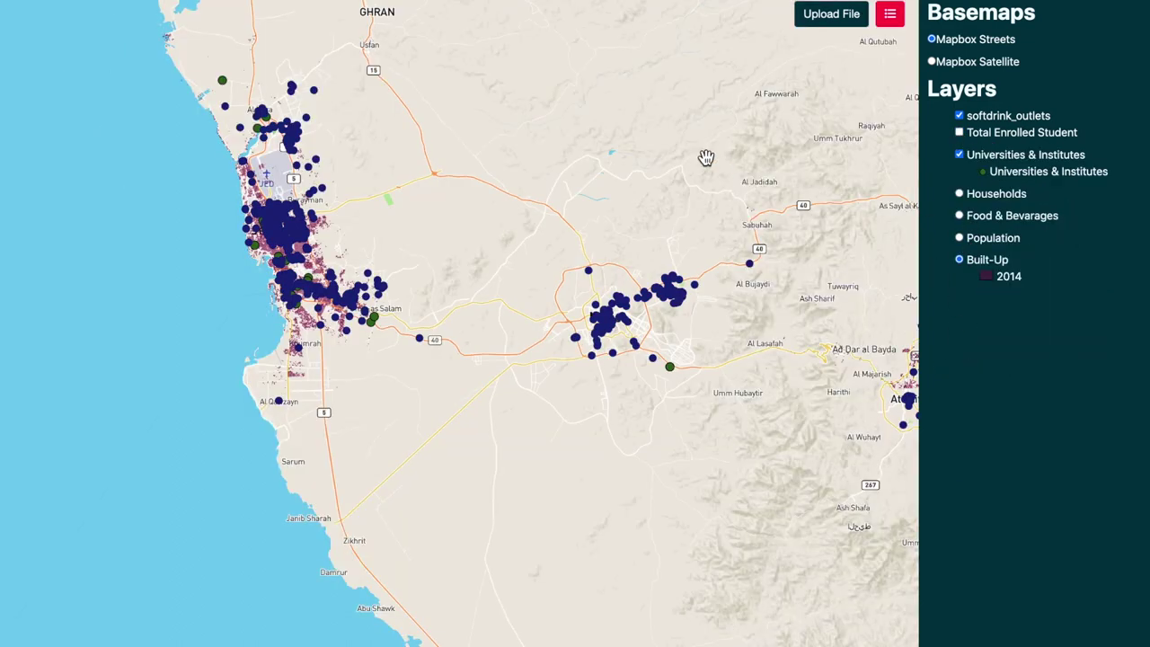
{"action": "scroll", "coordinate": [701, 157], "scroll_direction": "down", "scroll_amount": 3}
{"action": "left_click", "coordinate": [765, 168]}
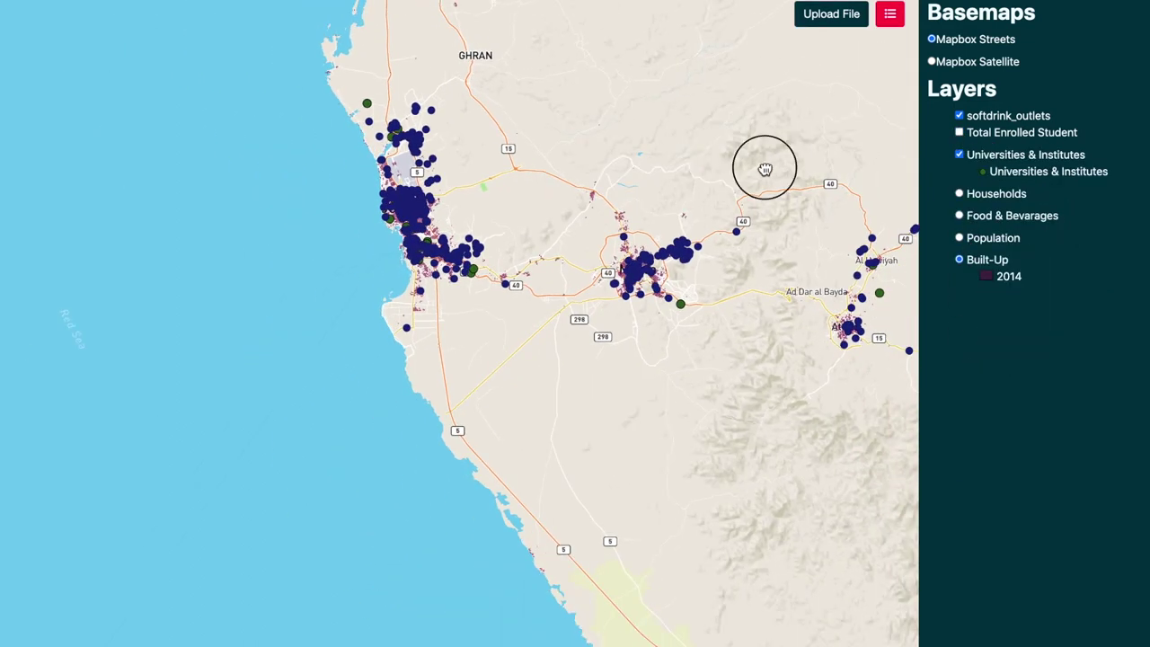
{"action": "left_click_drag", "start_coordinate": [764, 168], "coordinate": [570, 260]}
{"action": "scroll", "coordinate": [570, 264], "scroll_direction": "down", "scroll_amount": 3}
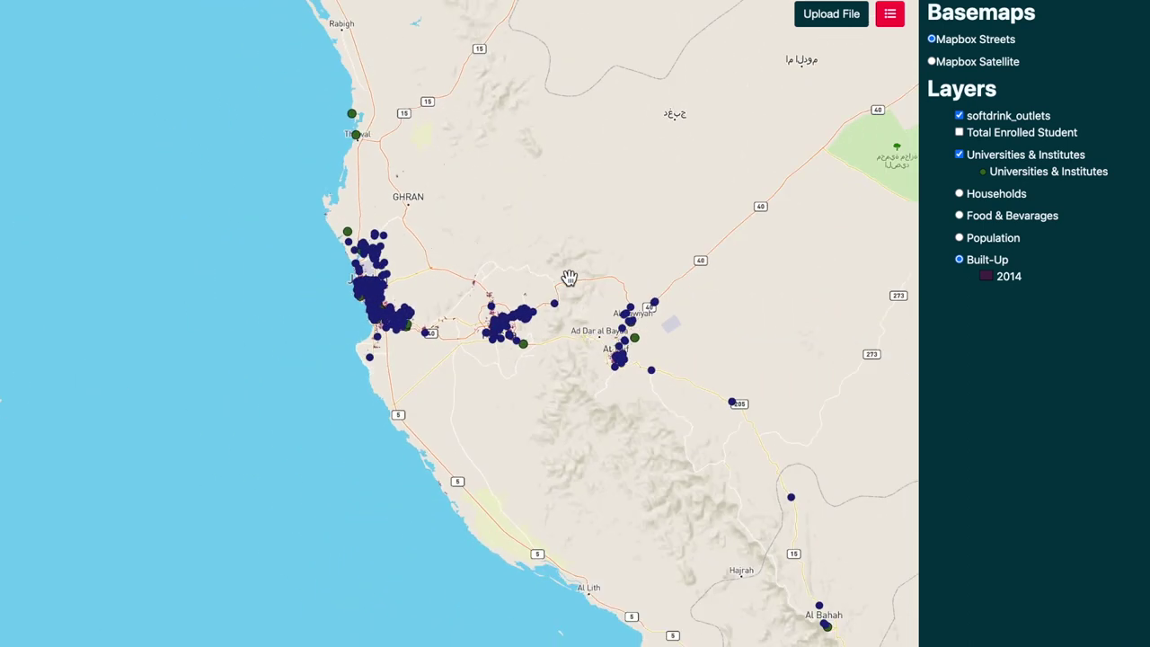
{"action": "scroll", "coordinate": [570, 278], "scroll_direction": "down", "scroll_amount": 5}
Centre on Al Mubarraz, check a nearby university's details, then hide the softdrink_outlets points
{"action": "left_click_drag", "start_coordinate": [755, 195], "coordinate": [398, 300]}
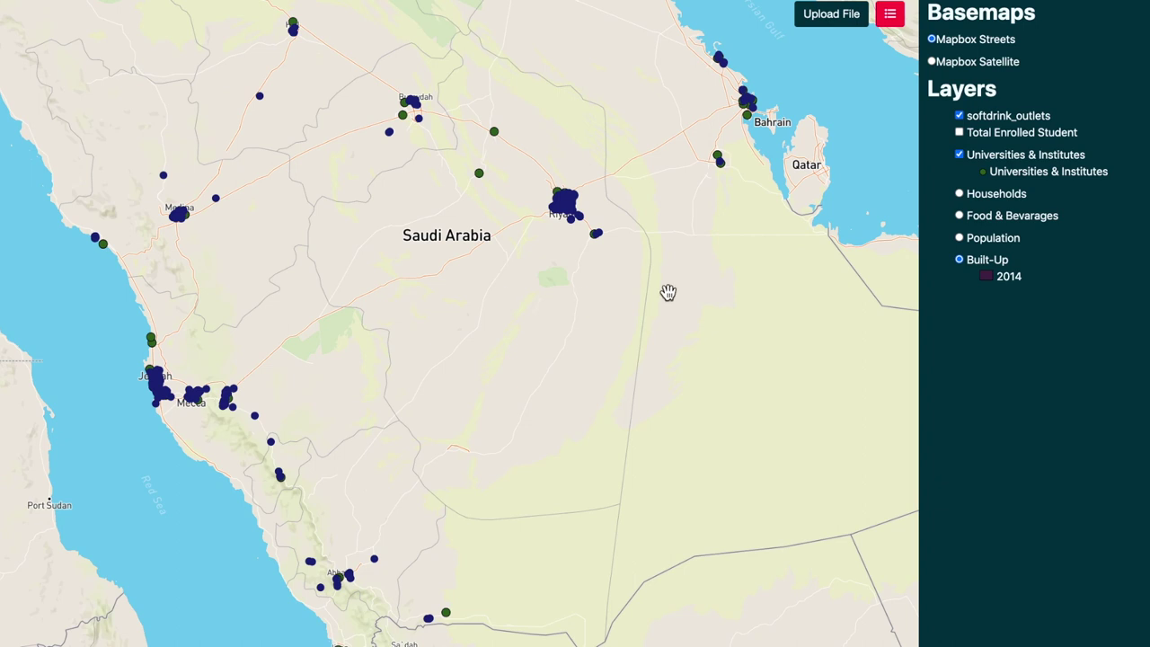
{"action": "scroll", "coordinate": [669, 293], "scroll_direction": "up", "scroll_amount": 3}
{"action": "left_click_drag", "start_coordinate": [675, 285], "coordinate": [566, 375]}
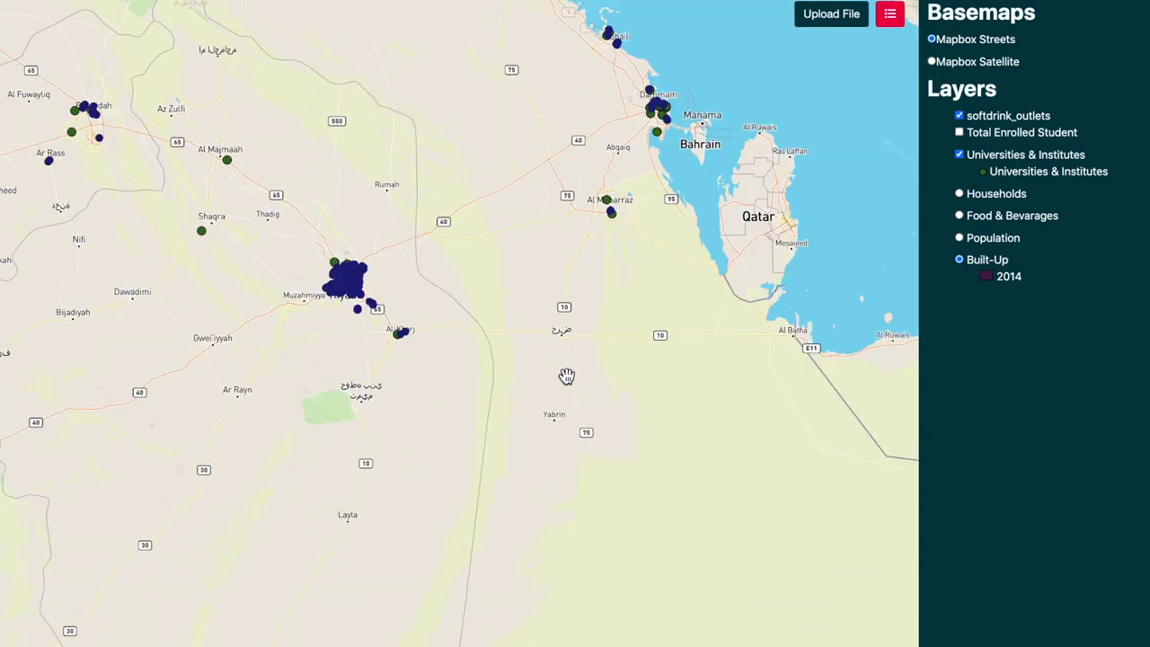
{"action": "scroll", "coordinate": [657, 253], "scroll_direction": "up", "scroll_amount": 3}
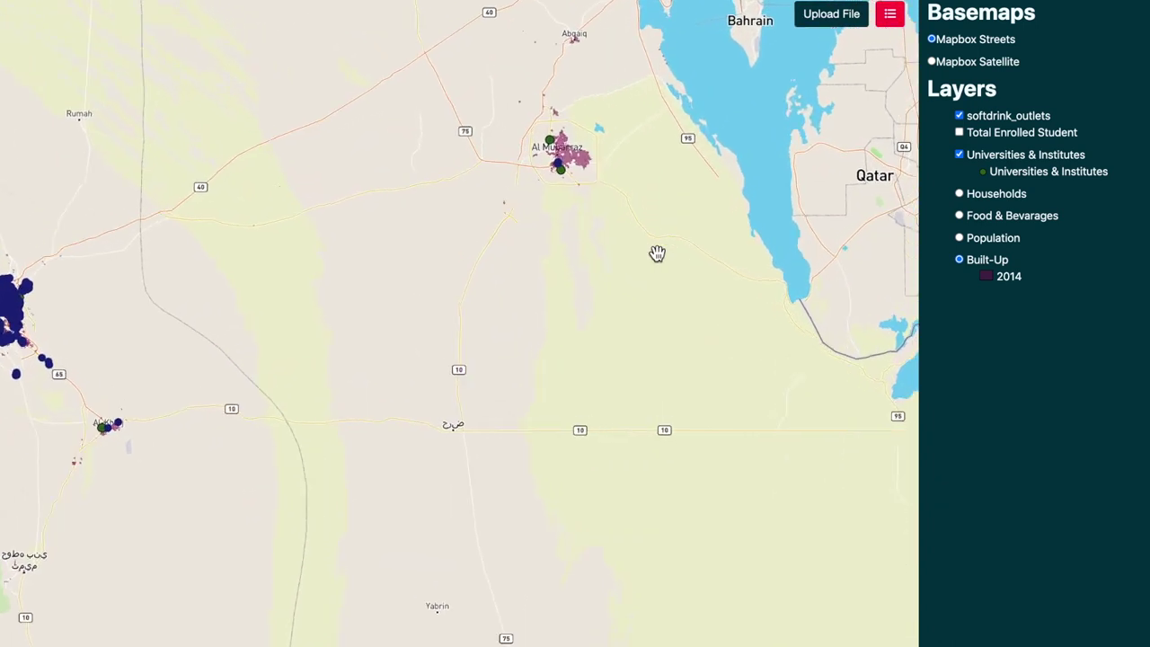
{"action": "mouse_move", "coordinate": [543, 135]}
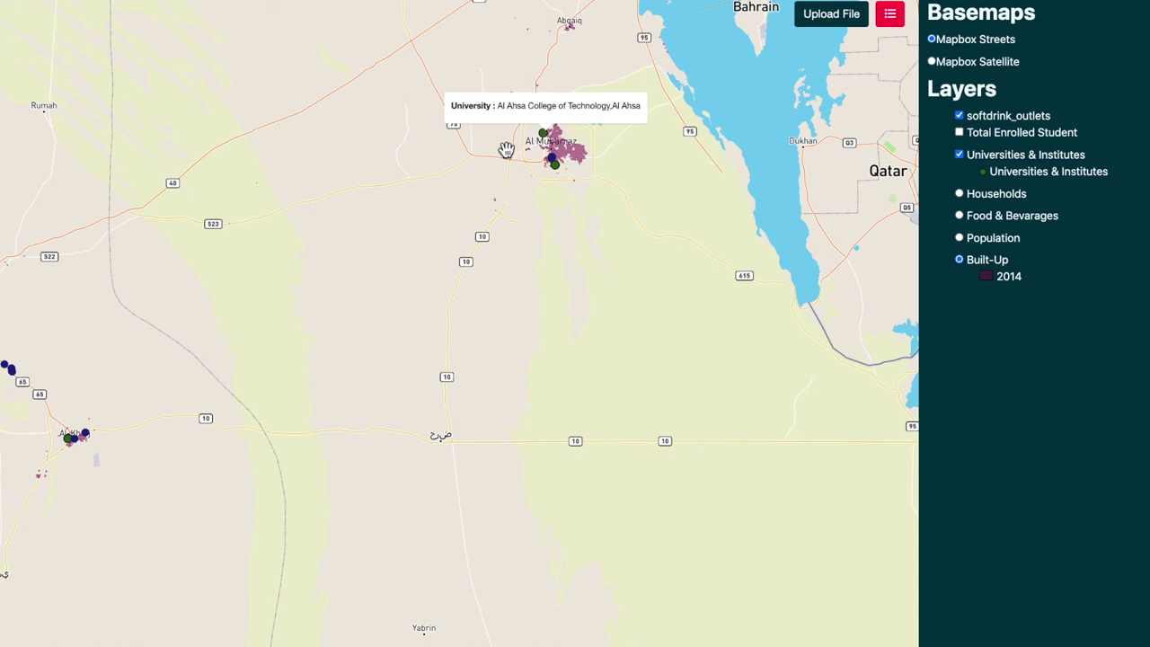
{"action": "left_click", "coordinate": [556, 163]}
{"action": "left_click", "coordinate": [688, 210]}
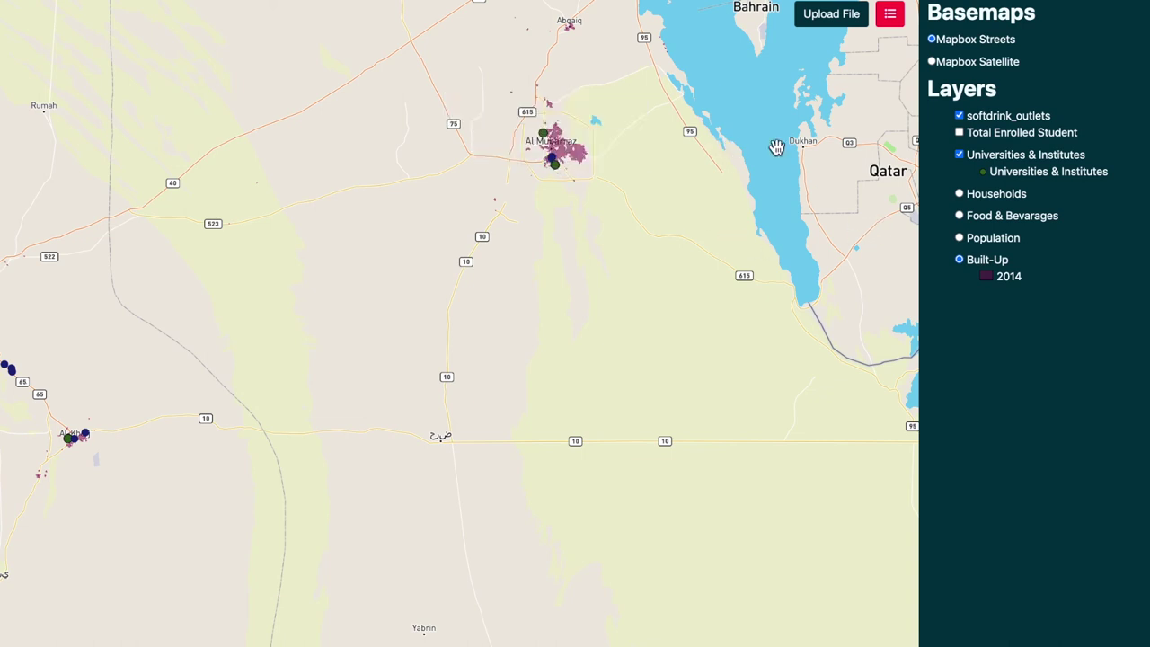
{"action": "left_click", "coordinate": [959, 116]}
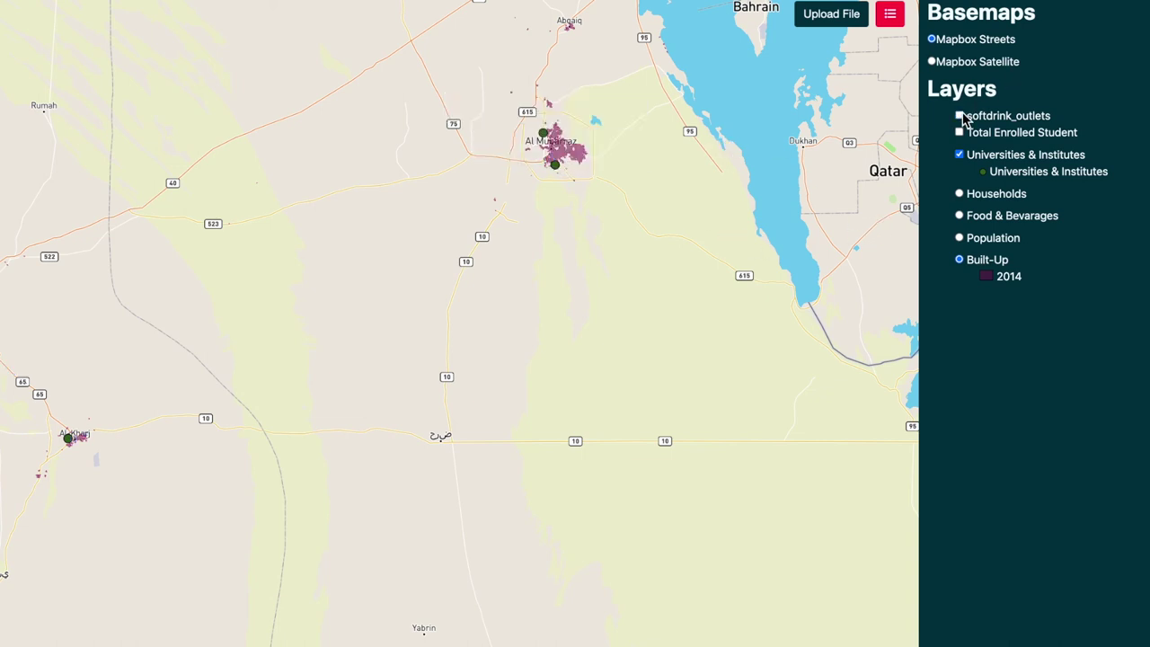